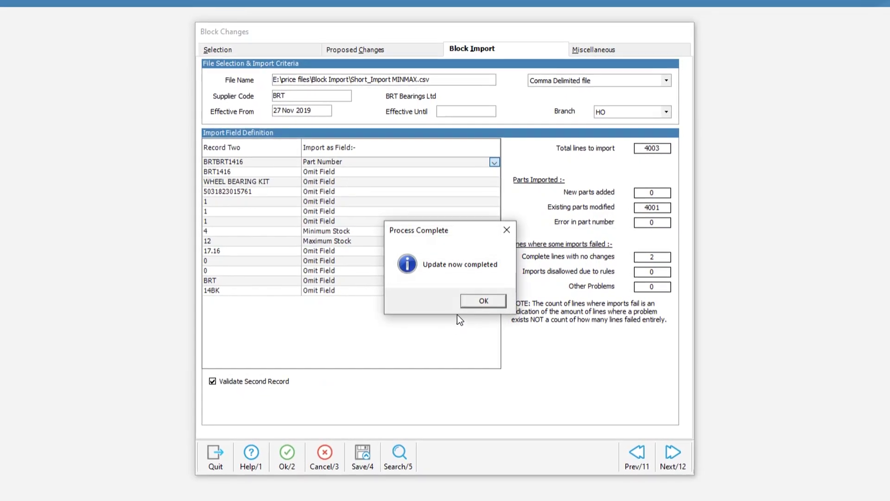
Acknowledge the 'Update now completed' message after the MINMAX import modifies 4001 existing parts.
click(482, 301)
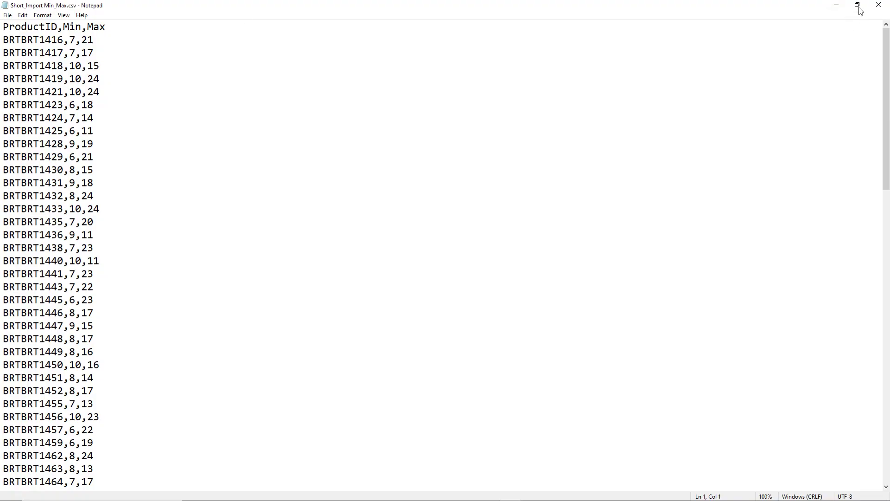
Restore Notepad, select the BRTBRT1416,7,21 line in the Min_Max CSV, then close it.
click(857, 5)
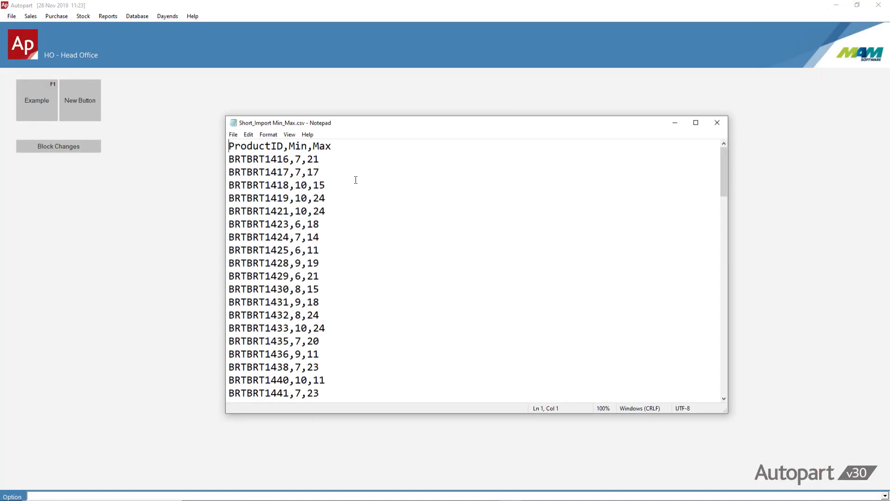
click(241, 160)
drag(229, 160, 319, 160)
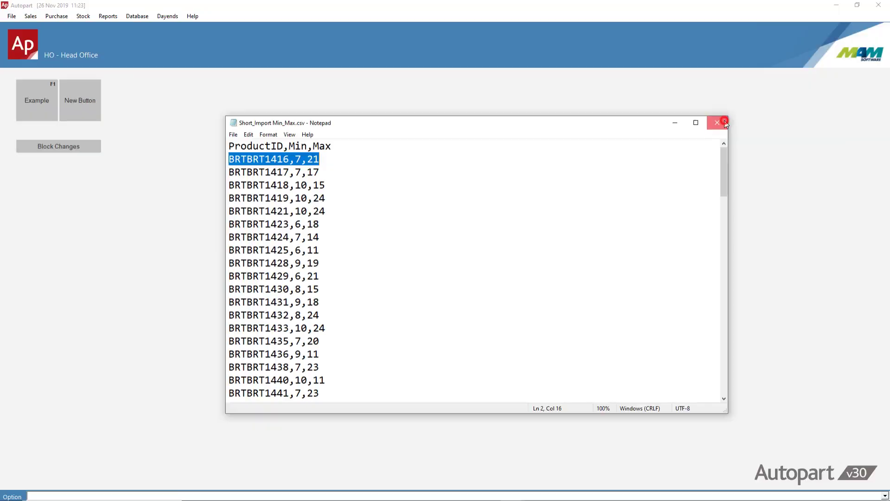
click(827, 55)
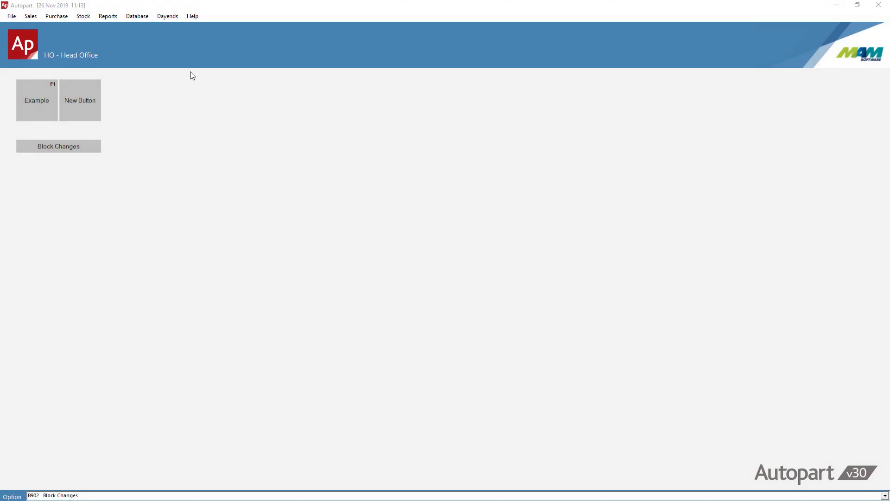
Open Block Changes from Database Entry/Amendments on its Block Import tab.
click(137, 17)
mouse_move(163, 26)
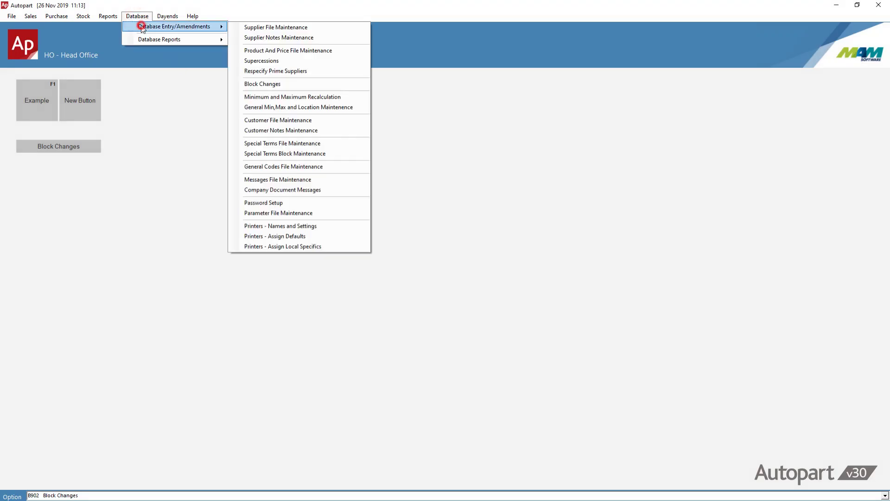
click(343, 84)
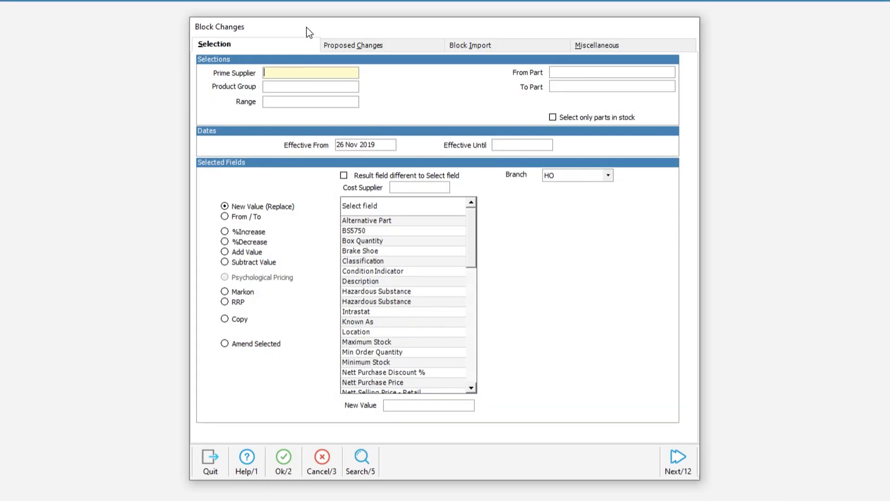
click(518, 50)
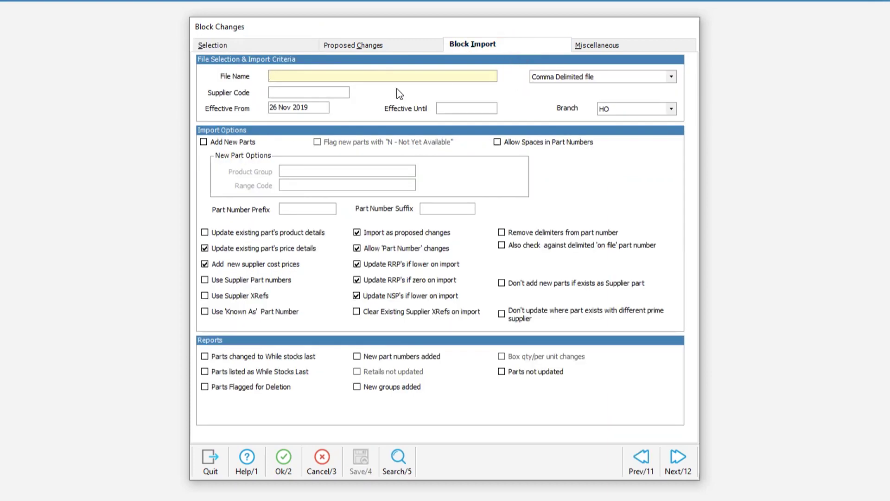
Choose Short_Import Min_Max.csv from the Block Import folder as the import file.
click(374, 75)
click(402, 463)
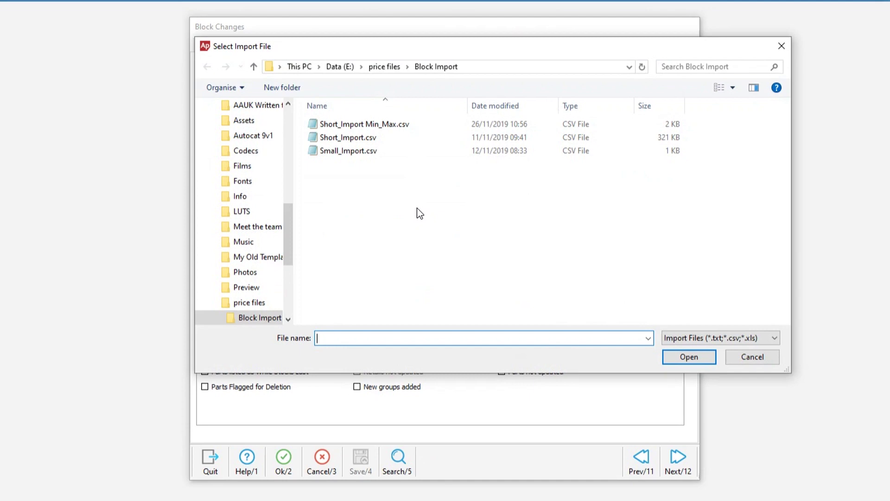
double_click(378, 124)
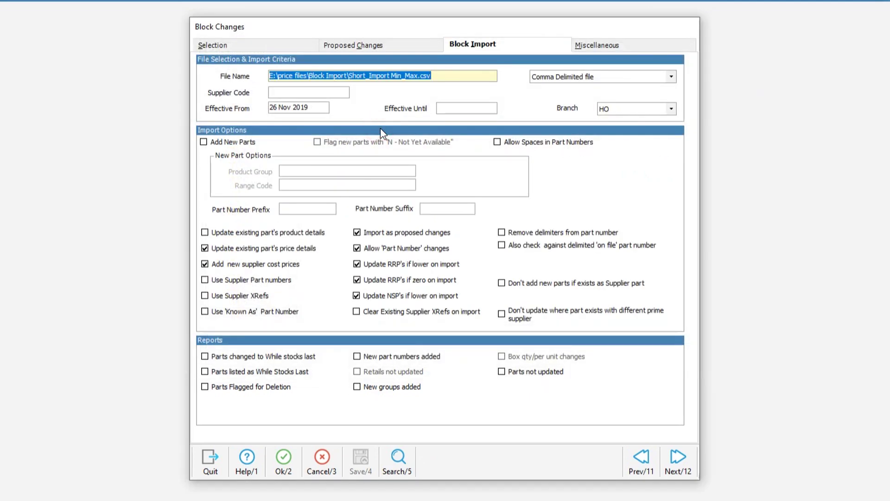
key(Tab)
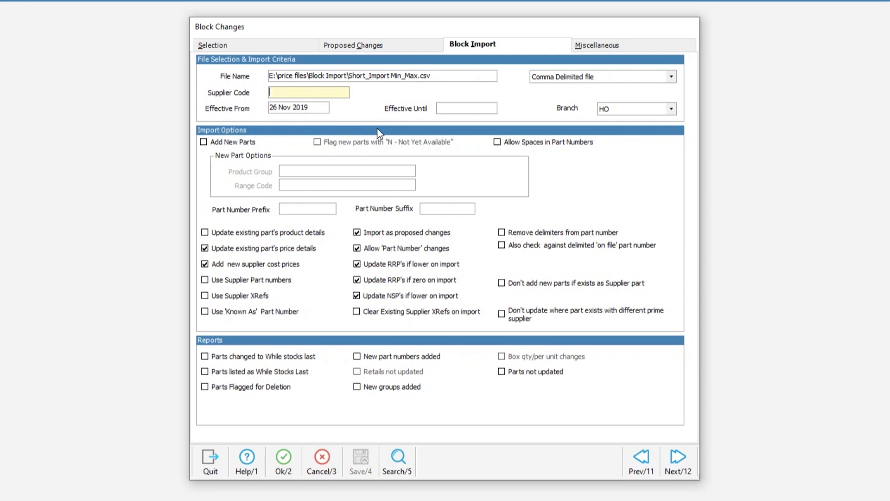
Enter supplier code BRT (BRT Bearings Ltd) and tick 'Update existing part's product details'.
text(BRT)
key(Tab)
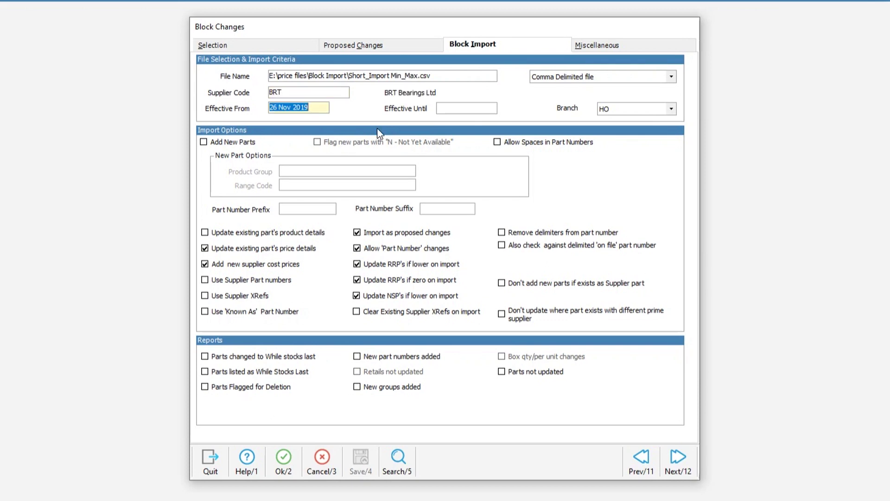
click(244, 232)
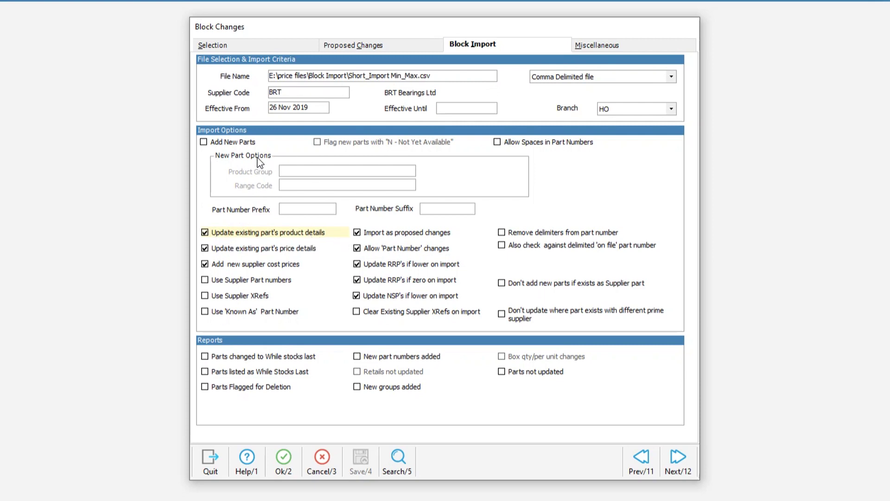
Map ProductID, Min and Max to Part Number, Minimum Stock and Maximum Stock.
click(283, 463)
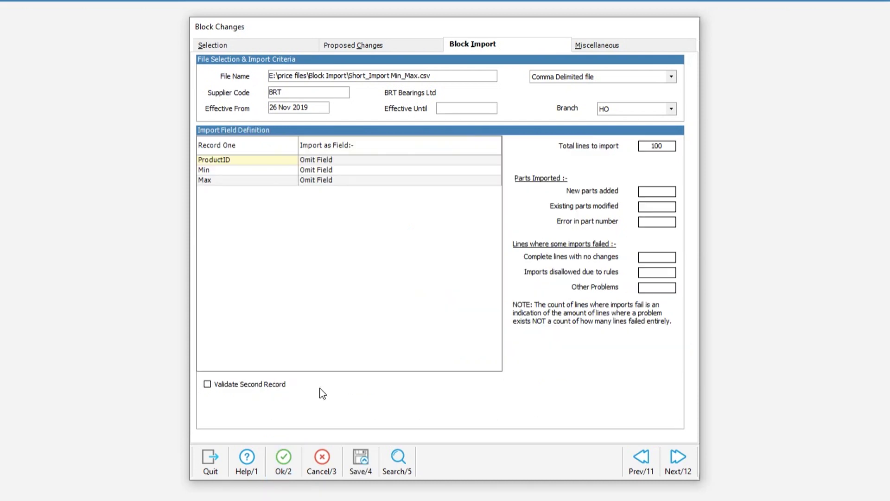
click(458, 160)
click(494, 161)
click(364, 181)
click(496, 170)
click(495, 170)
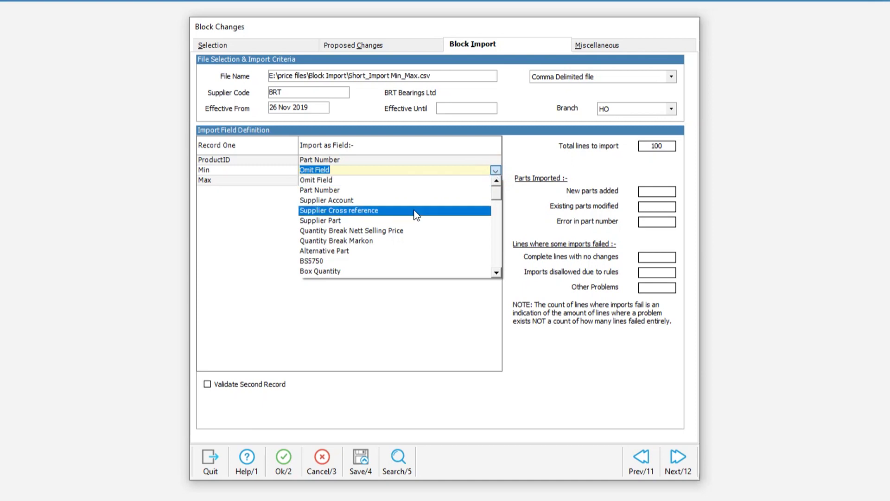
text(min)
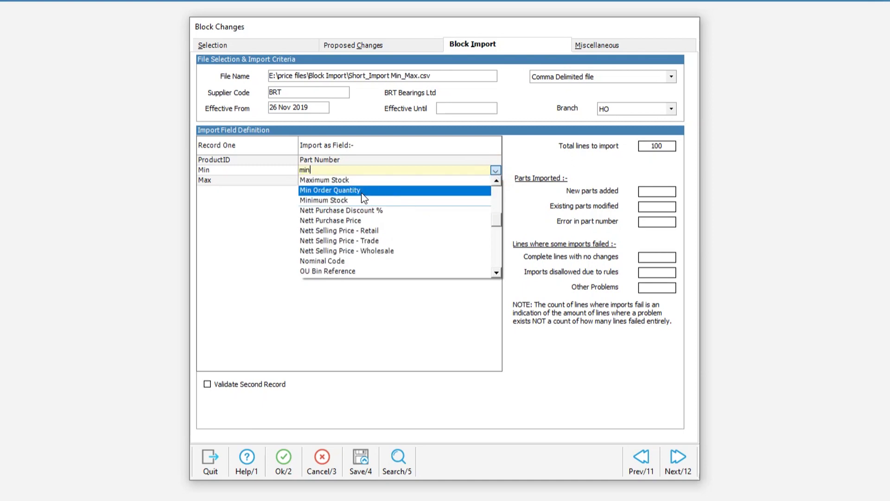
click(353, 200)
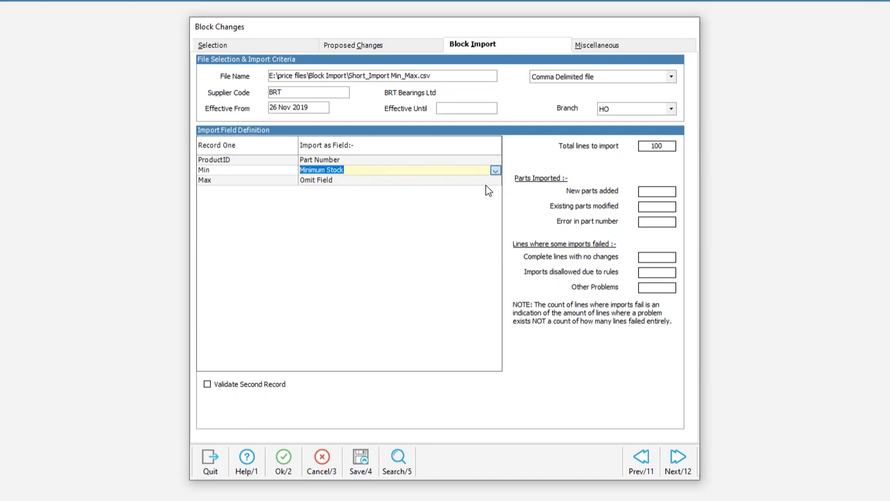
click(485, 184)
click(494, 182)
text(m)
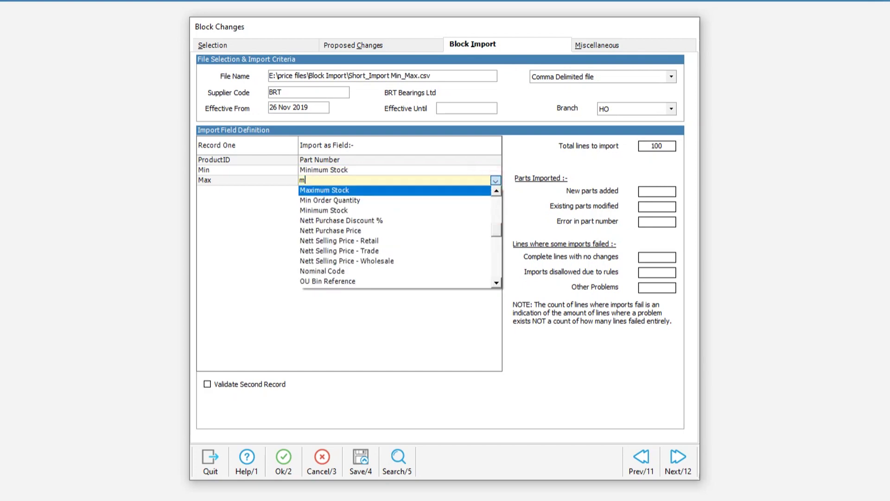
text(ax)
click(333, 190)
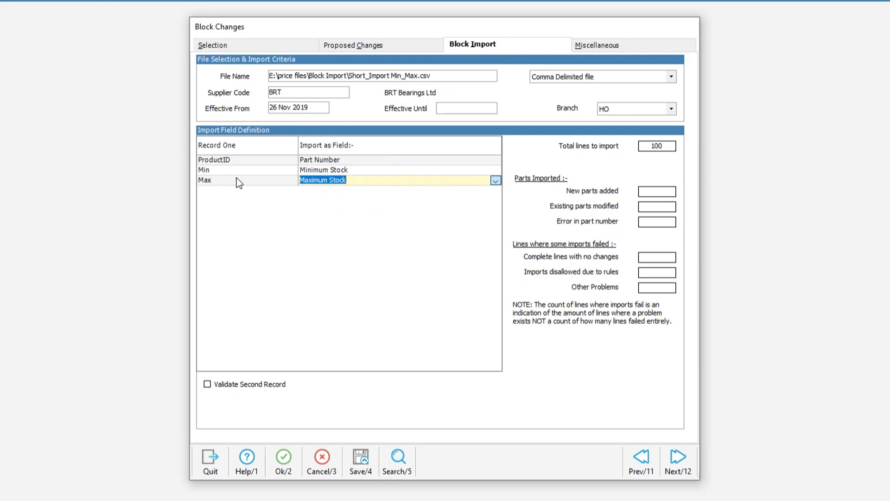
Validate from the second record and run the import without saving the format, updating 99 parts.
click(265, 385)
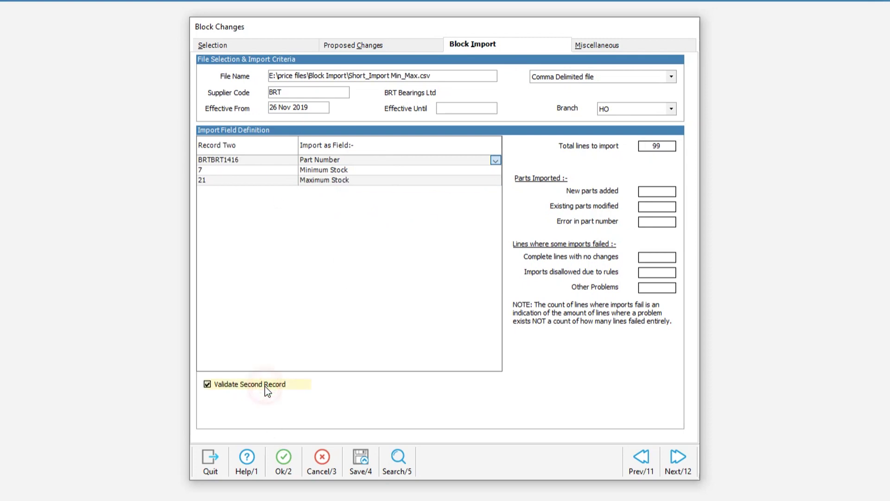
click(283, 461)
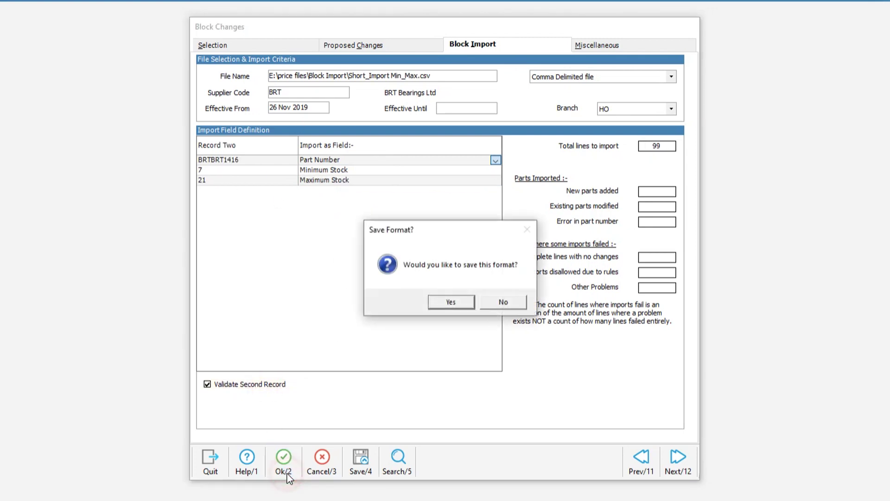
click(510, 301)
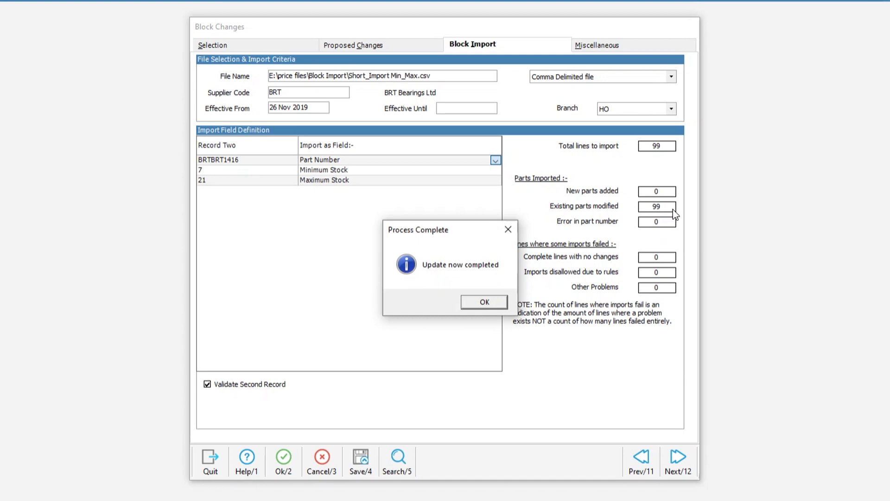
click(485, 303)
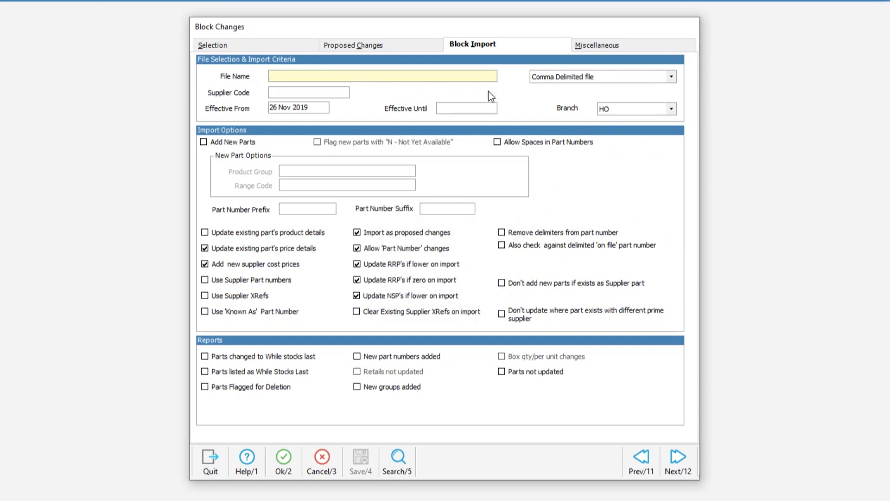
Review proposal 000079's Minimum Stock amendments, paging forward and back through them.
click(389, 45)
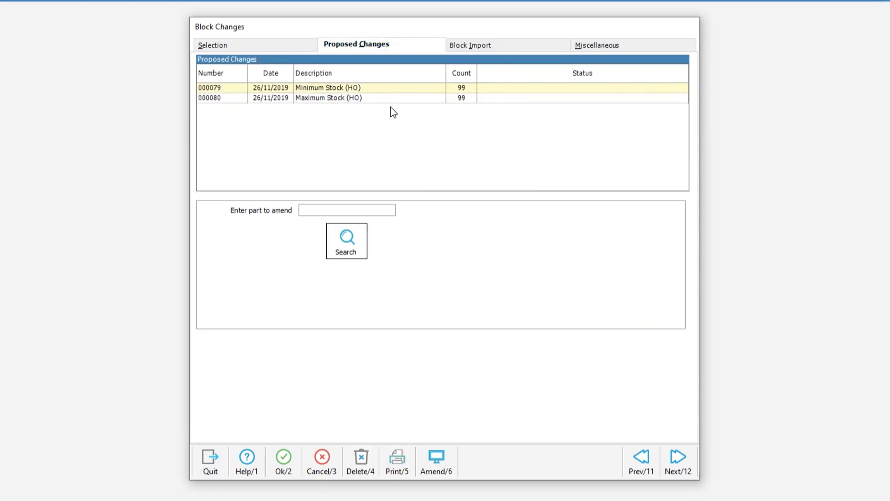
click(378, 88)
click(441, 460)
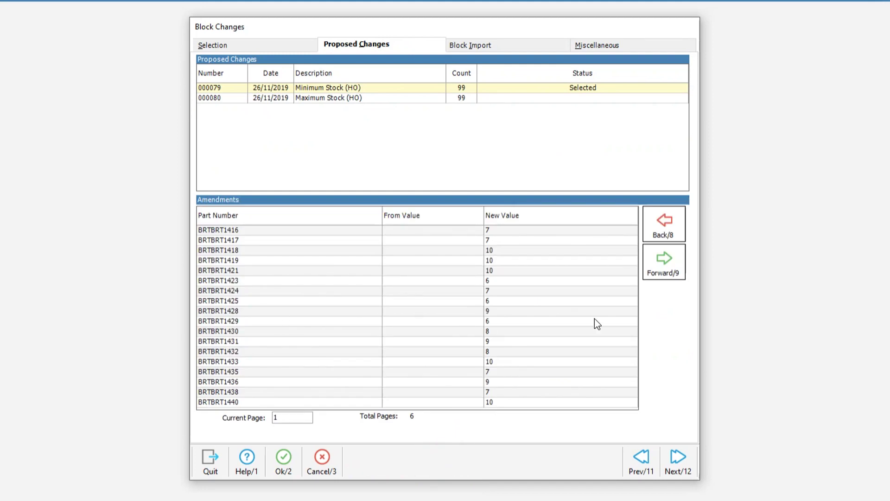
click(668, 263)
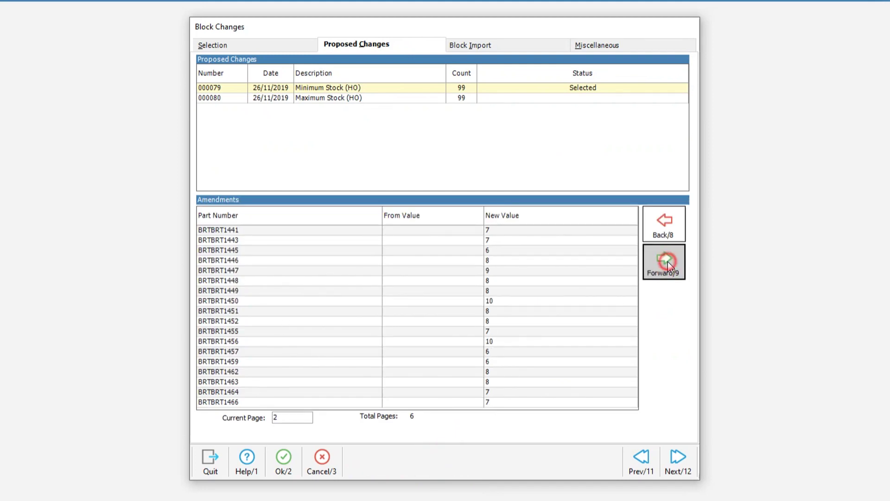
click(668, 262)
click(667, 262)
click(667, 262)
click(666, 235)
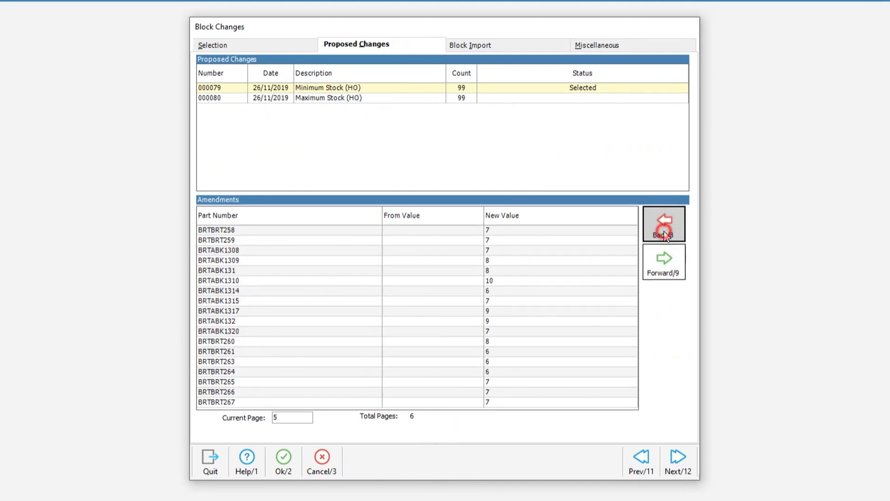
click(666, 236)
click(666, 236)
click(666, 235)
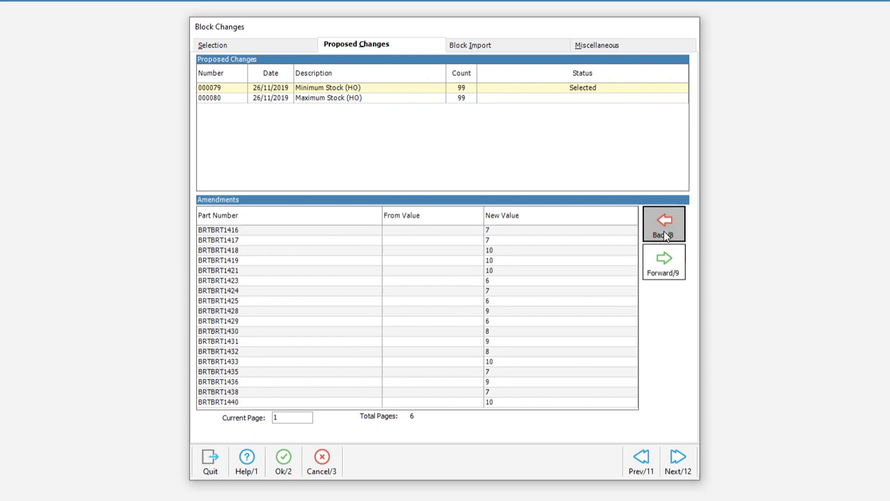
Close the amendments, select Maximum Stock proposal 000080, and authorise the selected proposals.
click(283, 459)
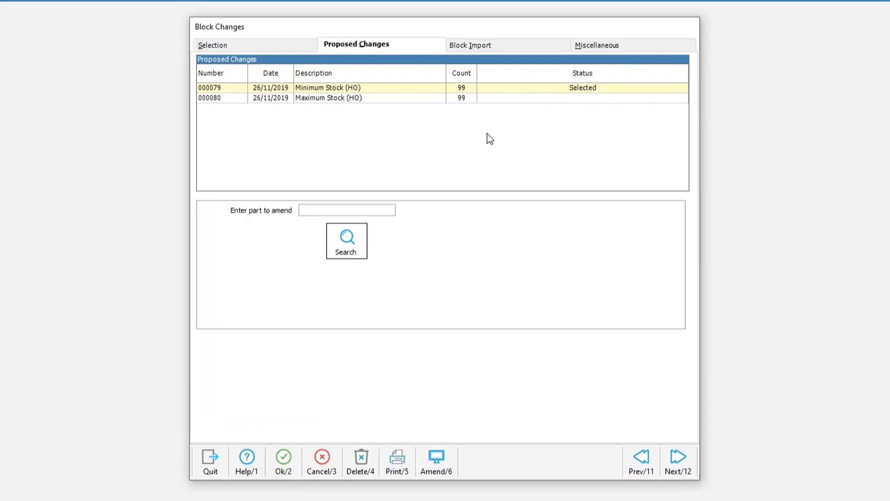
double_click(507, 99)
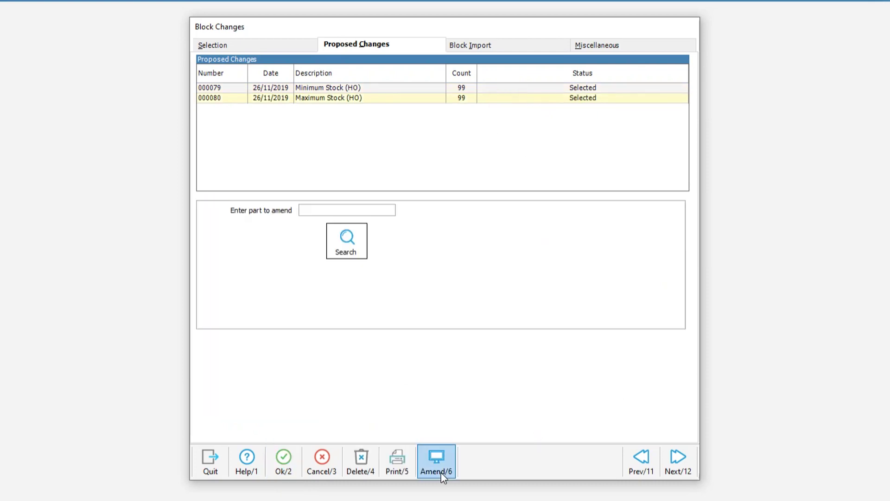
click(293, 462)
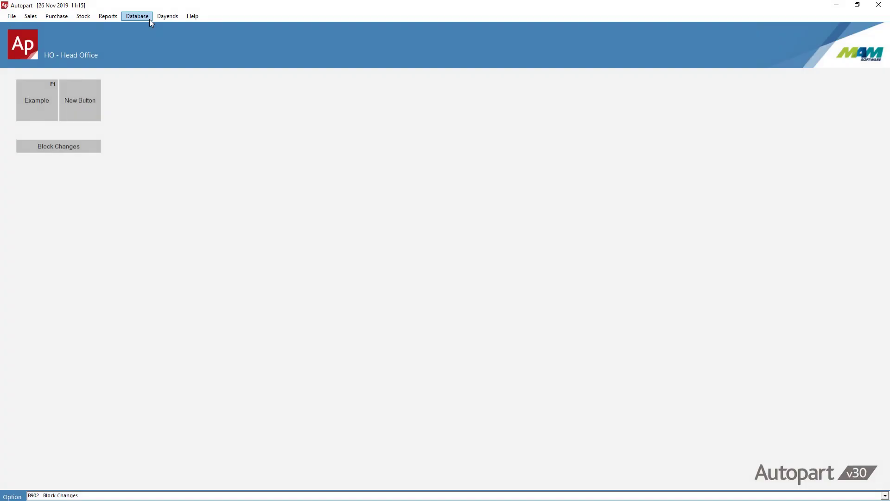
Look up part BRTBRT1416 in Product And Price File Maintenance, showing minimum 7 and maximum 21.
click(150, 18)
mouse_move(156, 27)
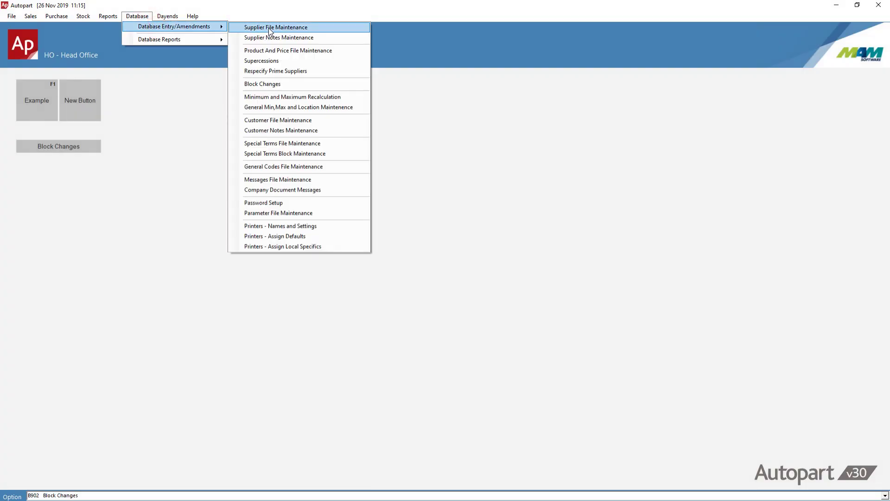
click(278, 49)
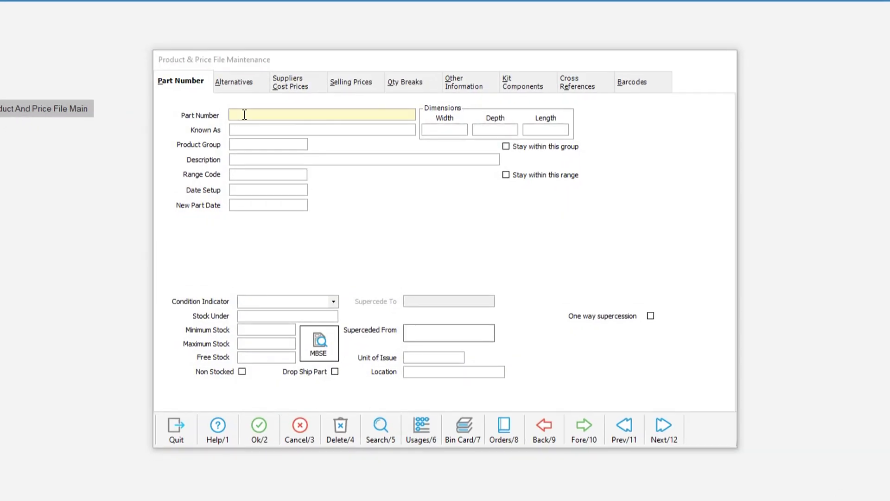
click(244, 114)
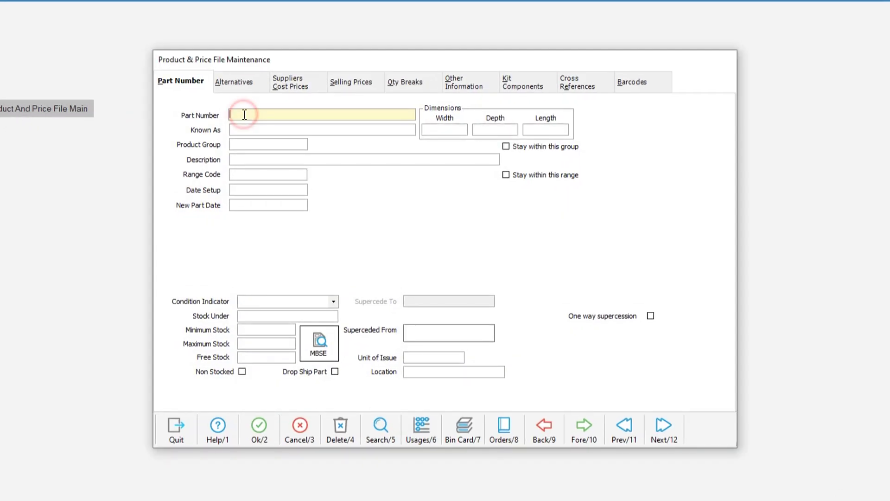
text(BRTBRT1416)
key(Return)
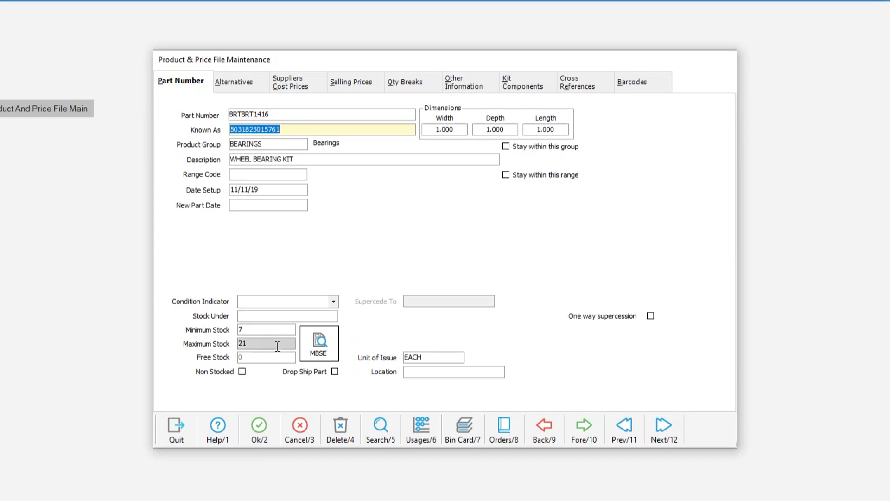
key(alt+Tab)
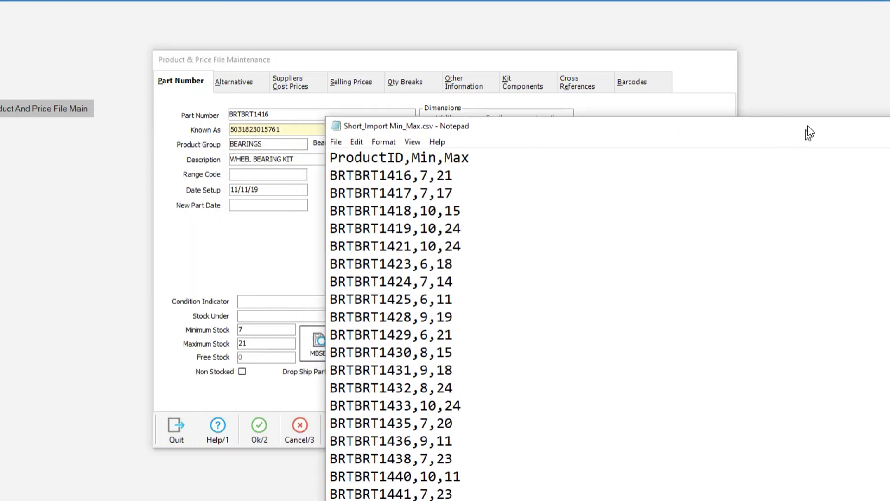
Reposition the Notepad window and select BRTBRT1416's values 7 and 21 in the CSV.
drag(809, 133, 834, 114)
drag(482, 158, 358, 157)
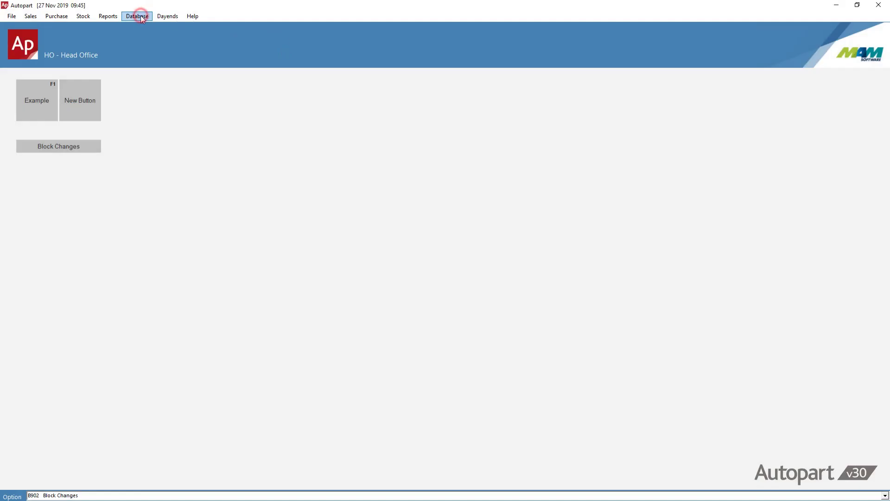
Open Block Changes on the Block Import tab and browse the Block Import folder for the file.
mouse_move(155, 30)
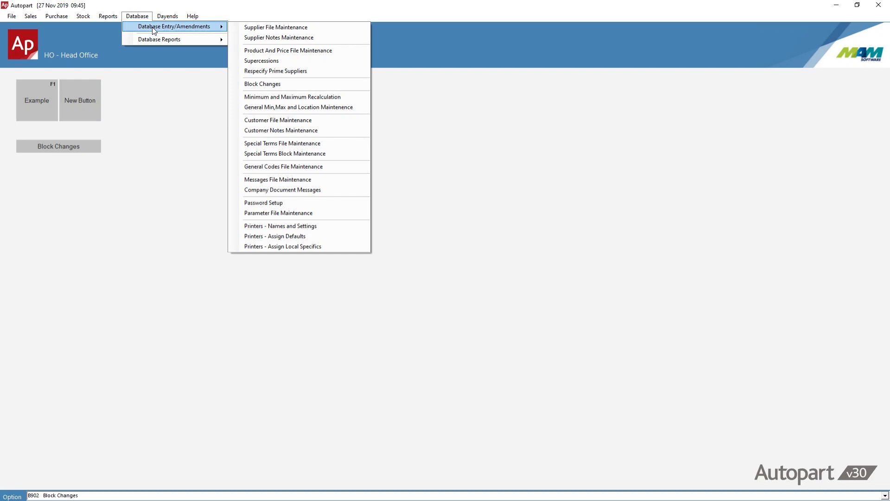
click(250, 84)
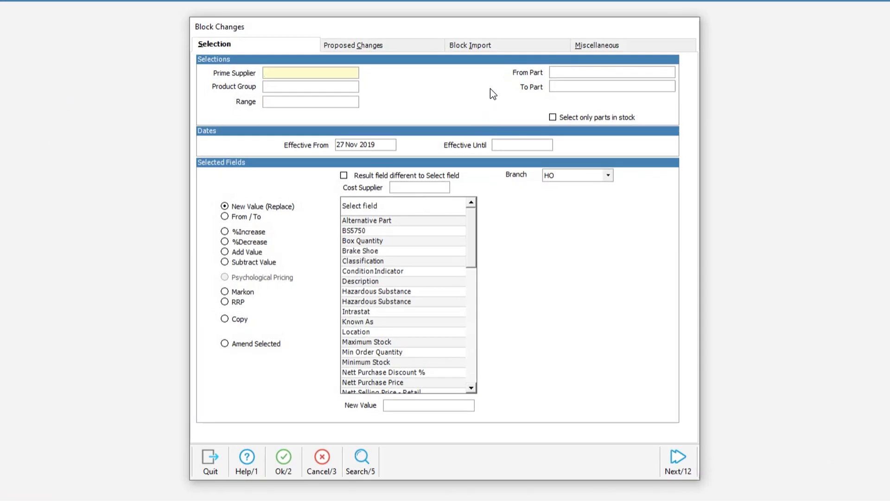
click(480, 49)
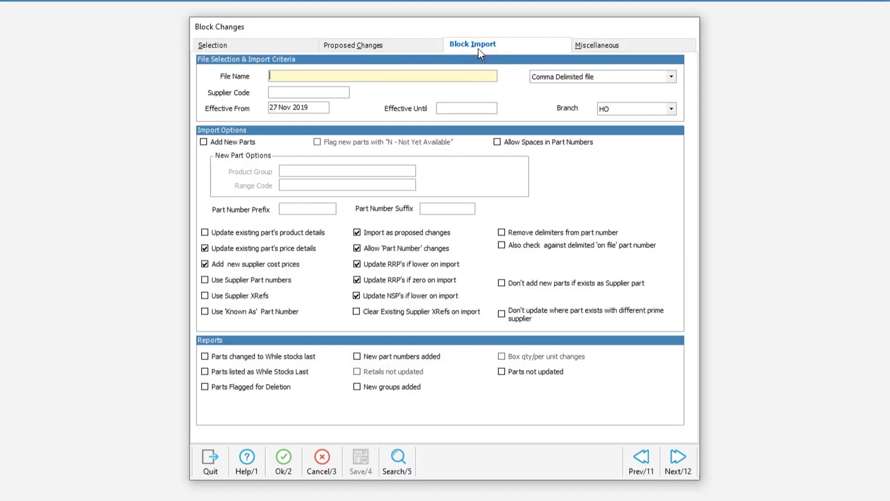
click(342, 76)
click(416, 472)
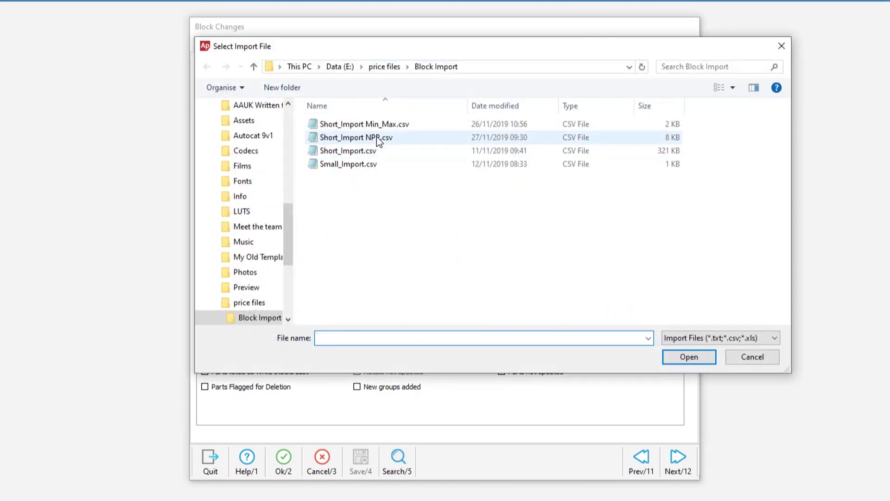
Import Short_Import NPP.csv for supplier BRT, updating existing product details, and begin field mapping.
double_click(377, 138)
click(320, 96)
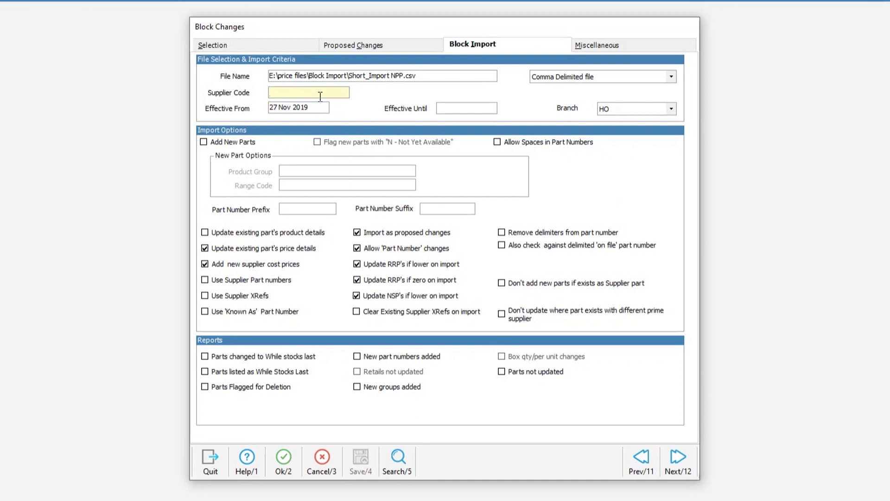
text(brt)
key(Tab)
key(Tab)
key(Tab)
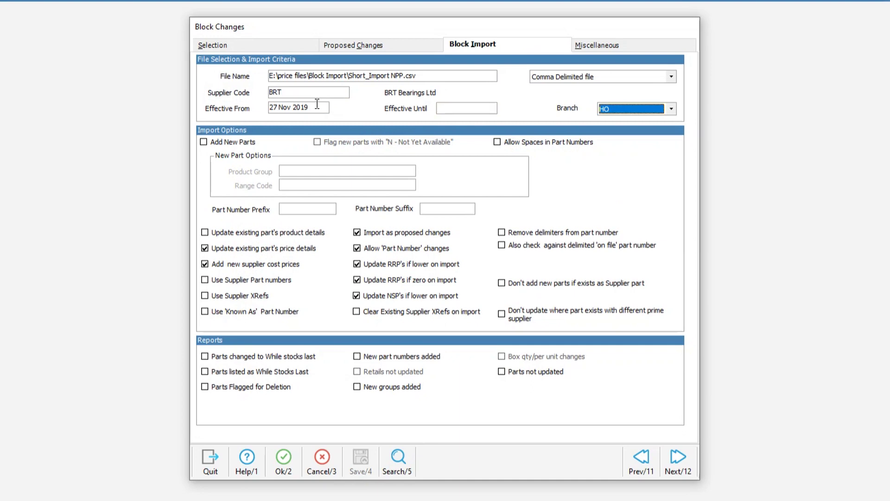
key(Tab)
click(217, 231)
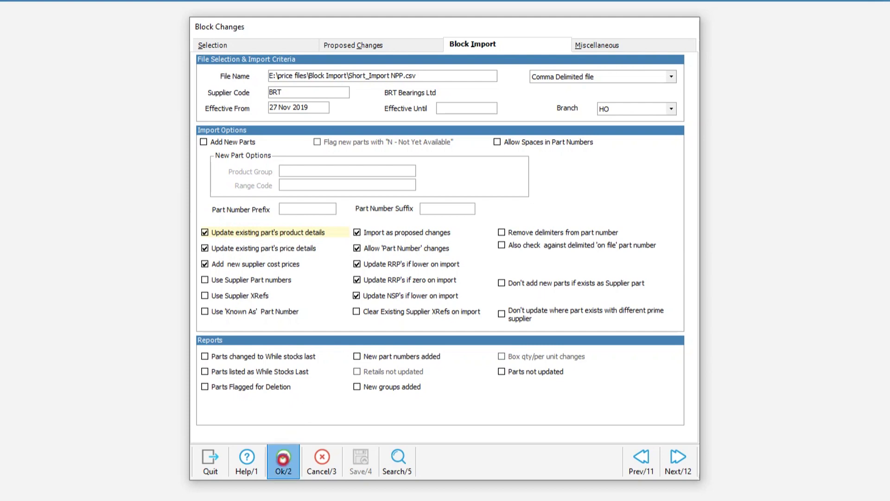
click(283, 458)
click(434, 158)
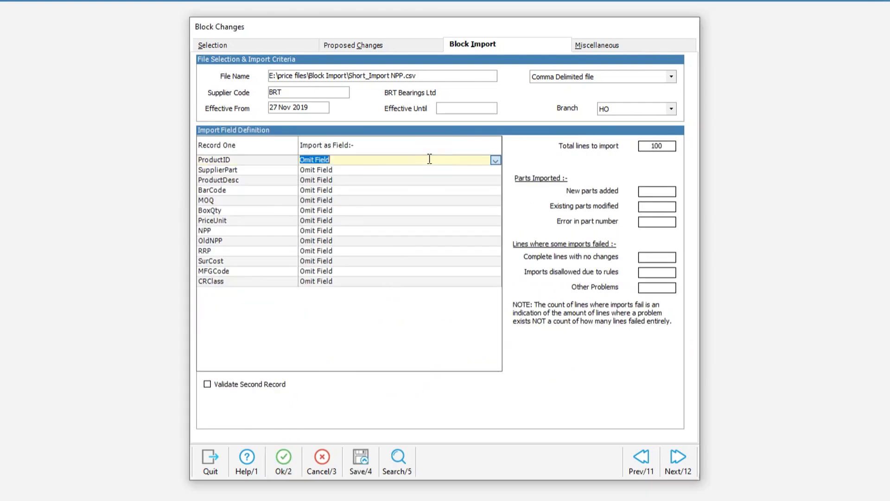
Map the CSV's ProductID column to Part Number and NPP to Nett Purchase Price.
click(495, 160)
click(348, 179)
click(475, 233)
click(495, 230)
scroll(397, 283, up, 3)
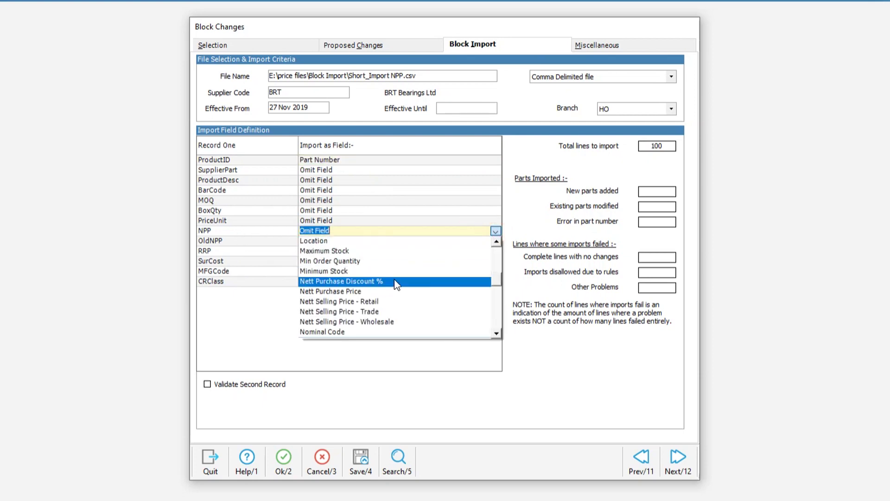
click(368, 291)
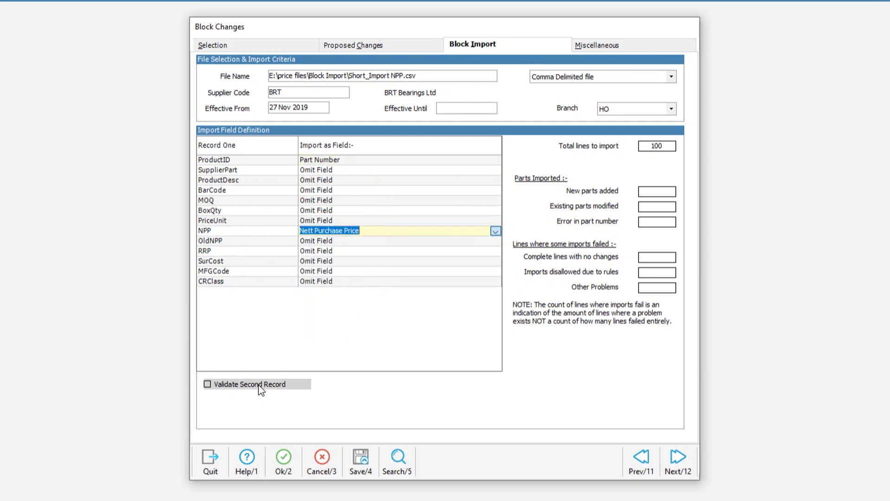
Validate the second record, run the import updating 99 parts, and save the field format.
click(207, 384)
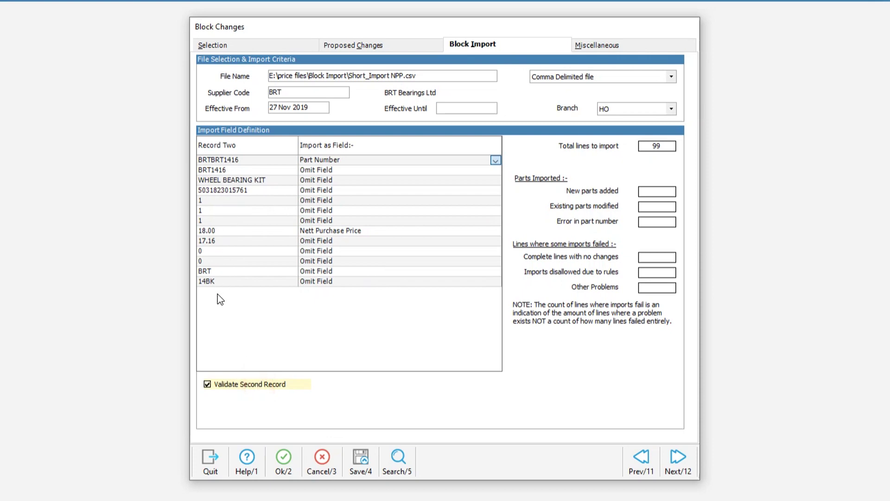
click(287, 457)
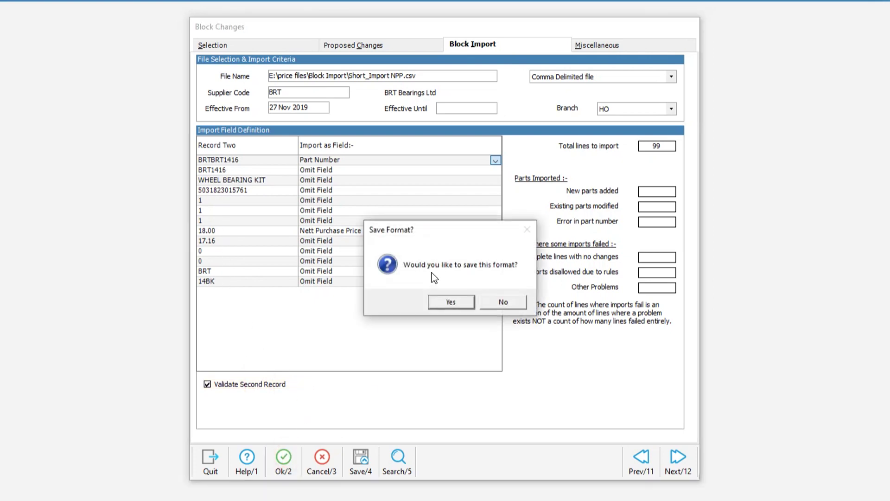
click(449, 301)
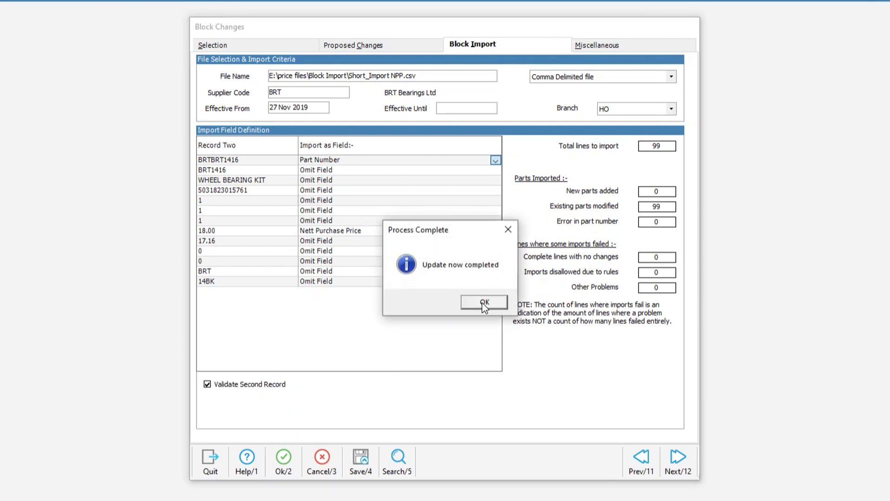
click(486, 304)
Check proposal 000082's Nett Purchase Price amendments, then authorise it to Completed.
click(379, 46)
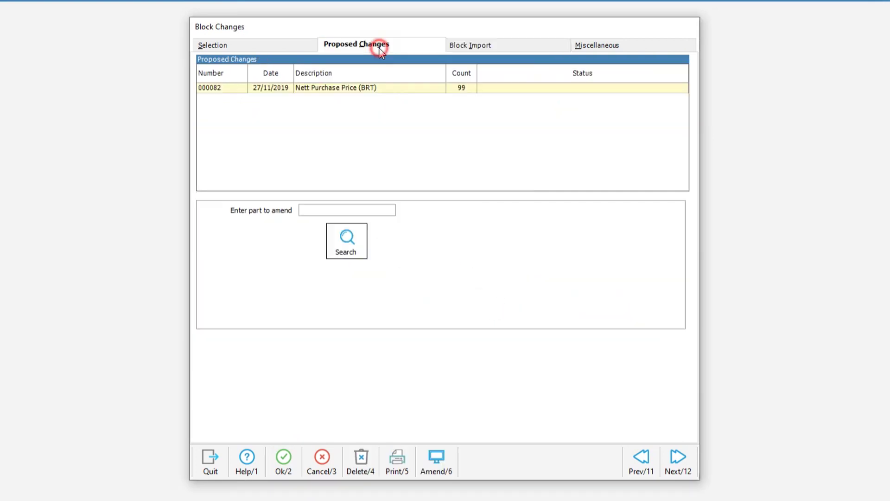
click(403, 87)
click(446, 465)
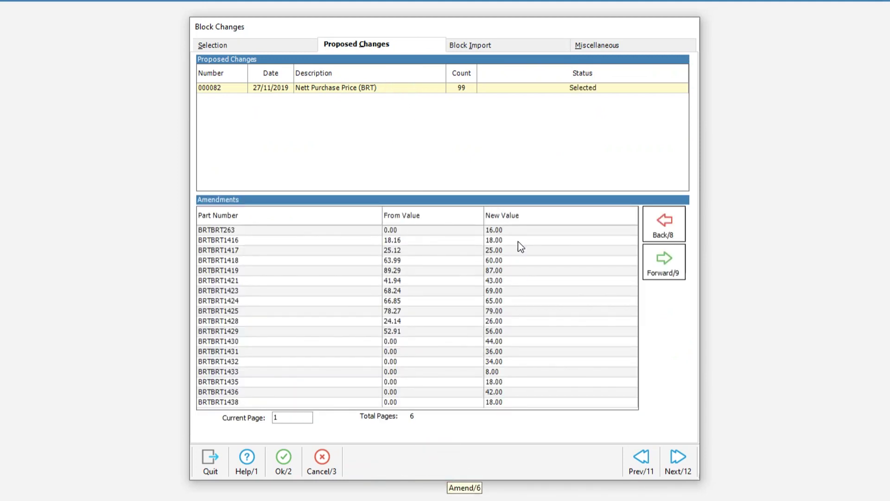
click(288, 462)
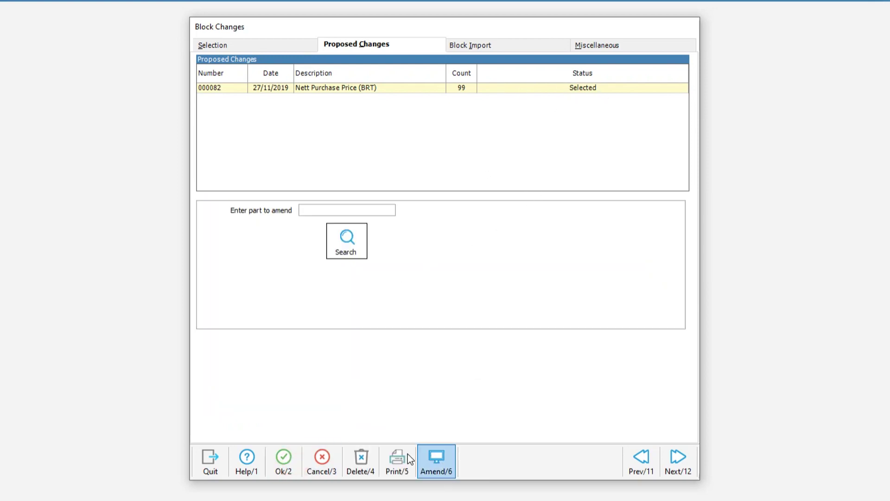
click(284, 461)
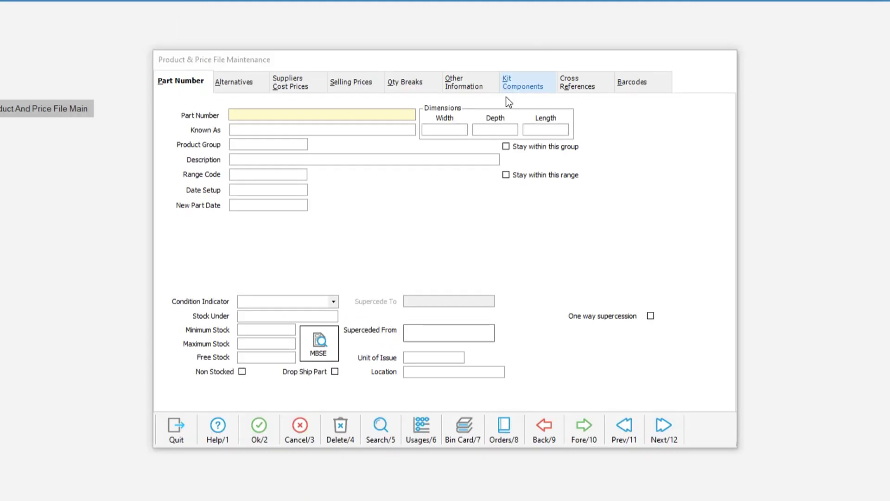
Look up part BRTBRT1417 and show its supplier cost prices, with nett purchase price 25.00.
click(246, 115)
text(BRTBRT141)
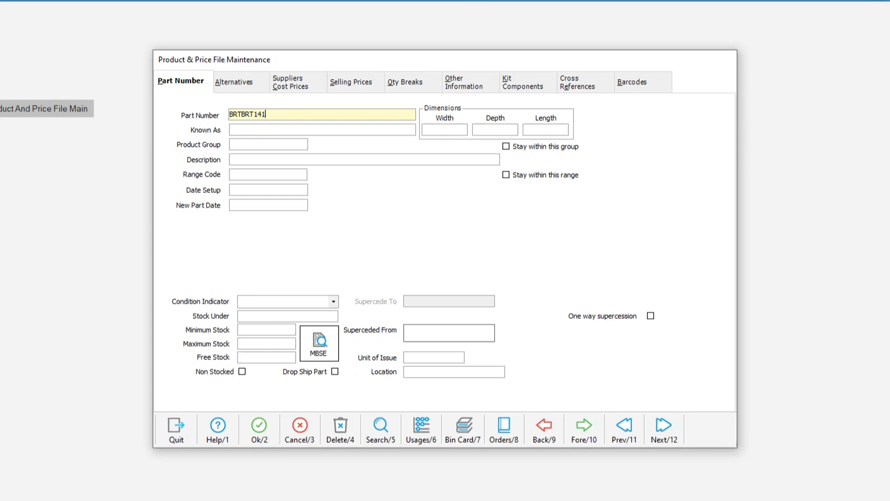
text(7)
key(Return)
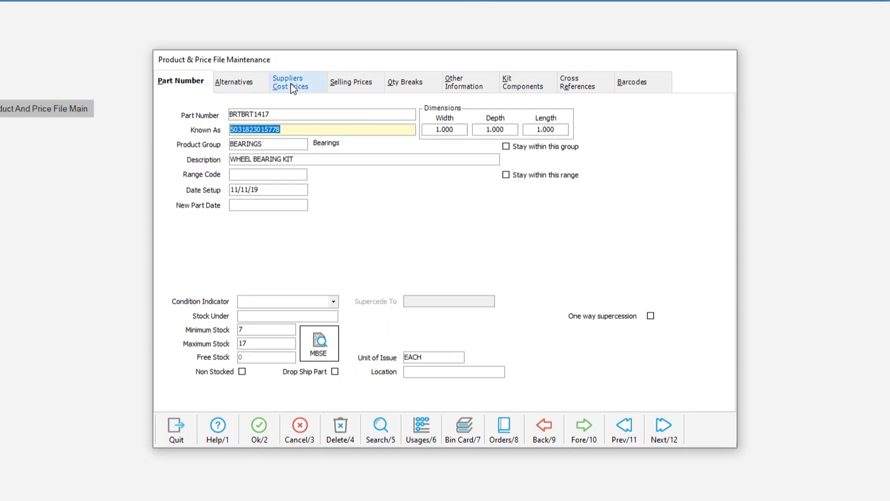
click(292, 85)
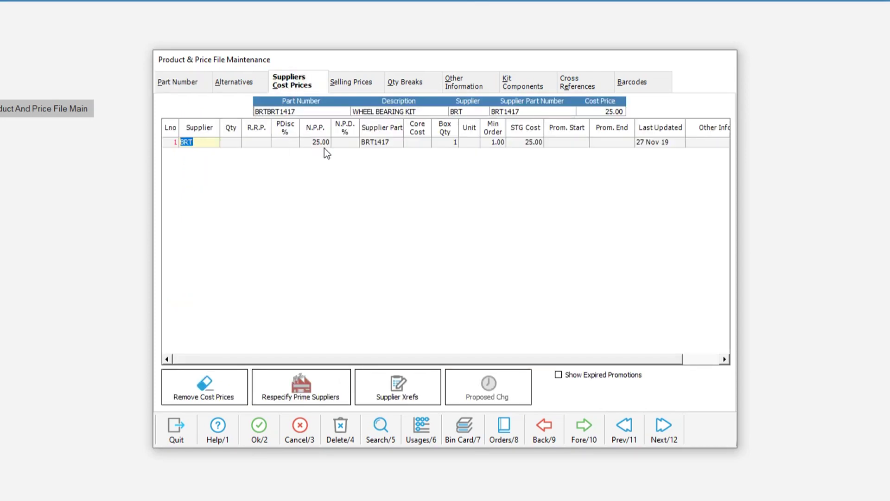
key(alt+Tab)
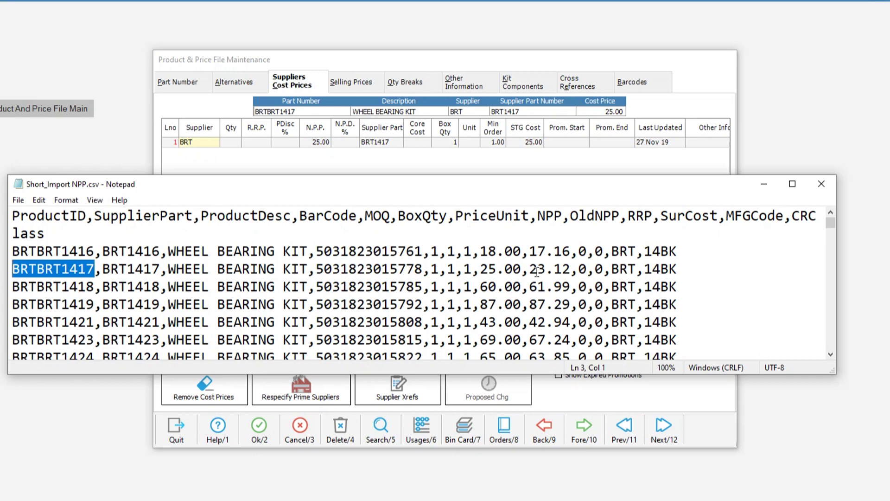
Highlight BRTBRT1417's 25.00 value in Short_Import NPP.csv, then minimise Notepad.
drag(569, 270, 480, 269)
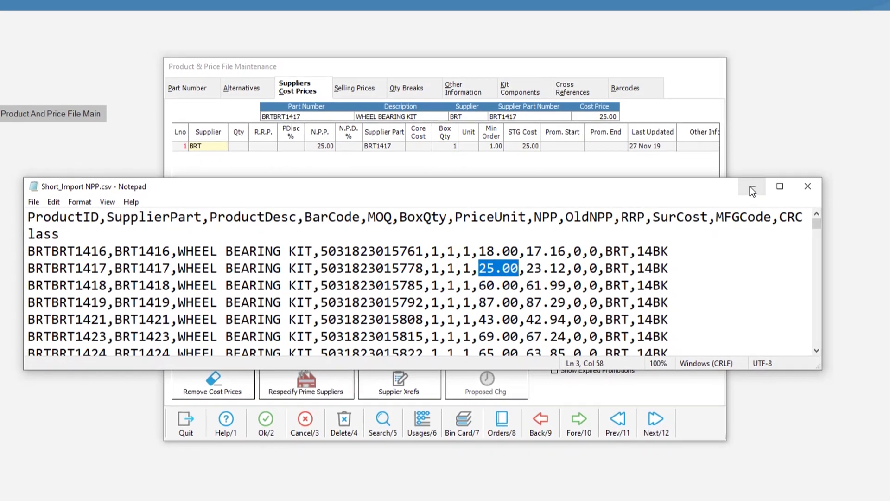
click(763, 184)
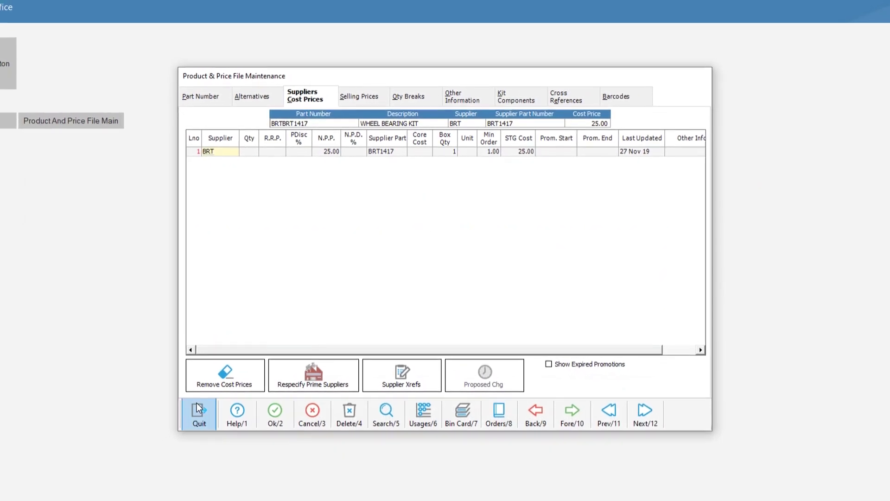
Quit Product & Price File Maintenance to return to the Head Office screen.
click(189, 419)
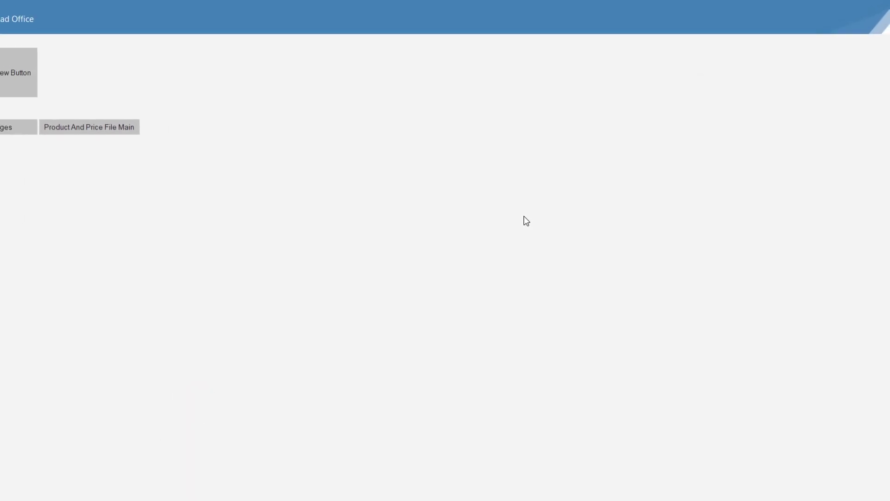